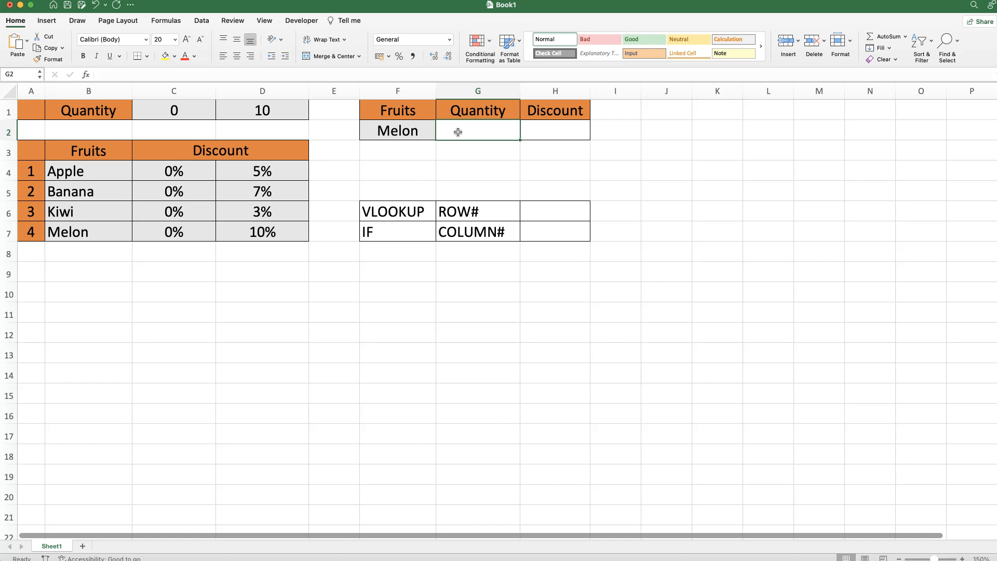
Step: Review the discount table's threshold and columns, then enter a quantity of 10 for Melon in G2
left_click(244, 114)
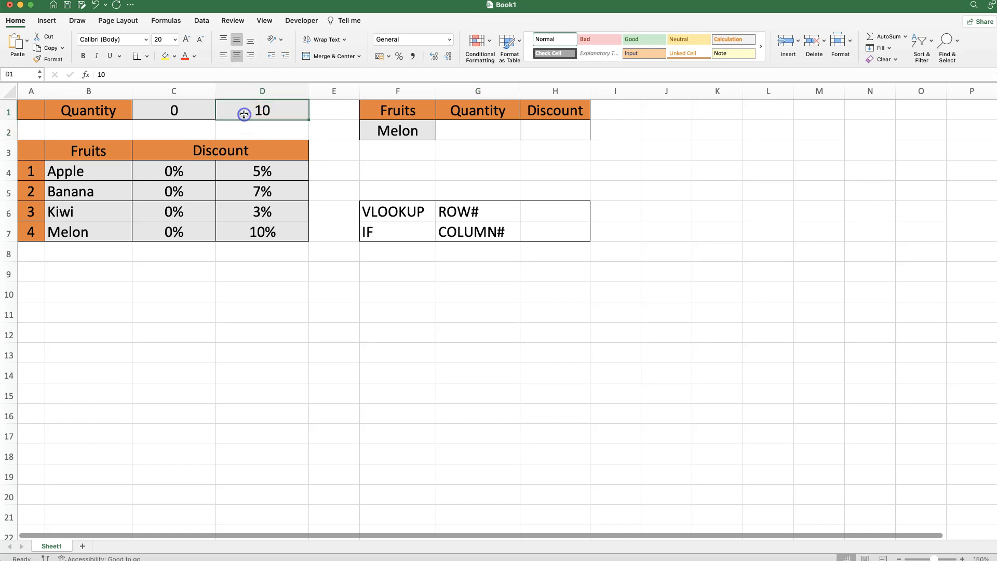
left_click_drag(258, 170, 286, 216)
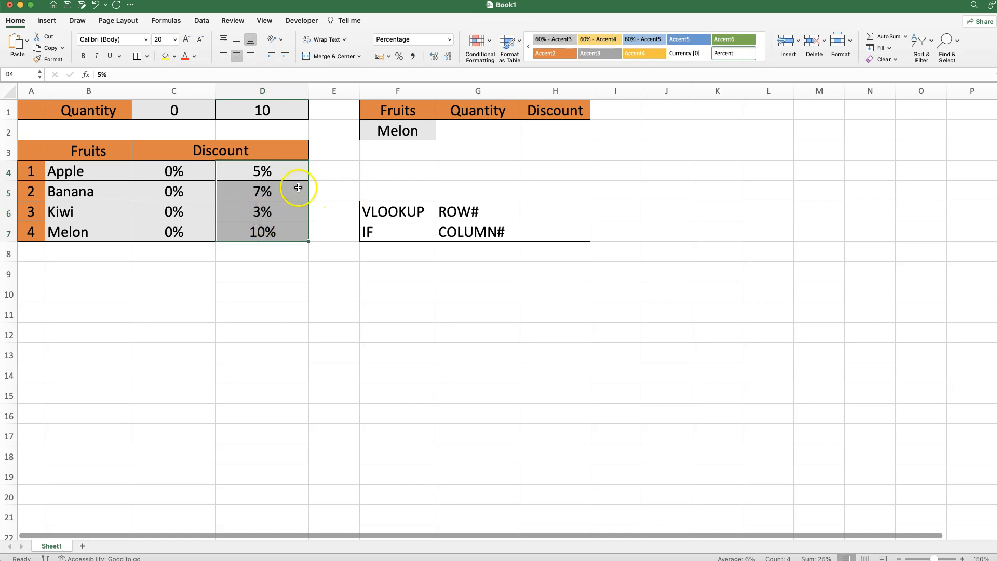
left_click_drag(172, 171, 177, 233)
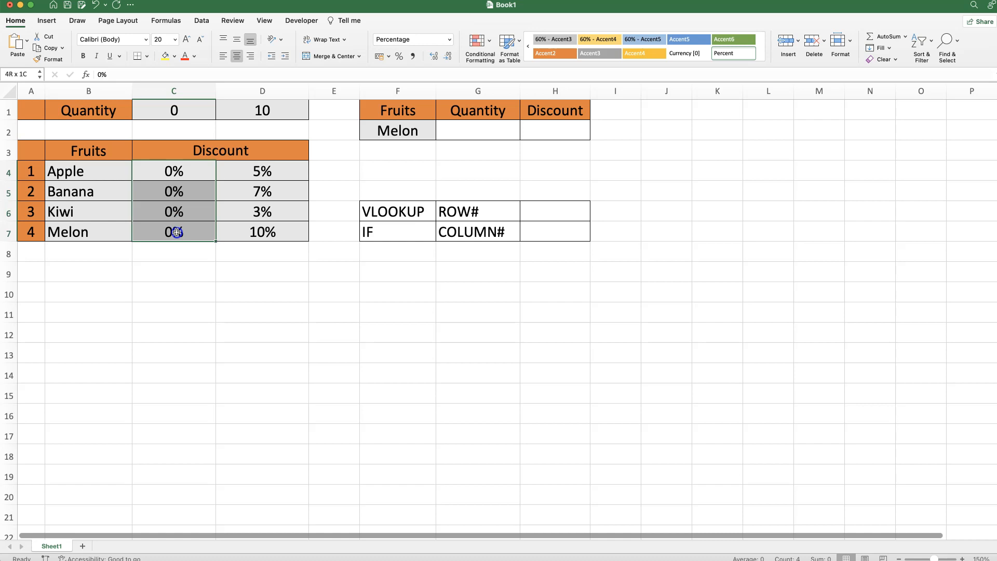
left_click(415, 138)
left_click(444, 132)
type("10")
key("Tab")
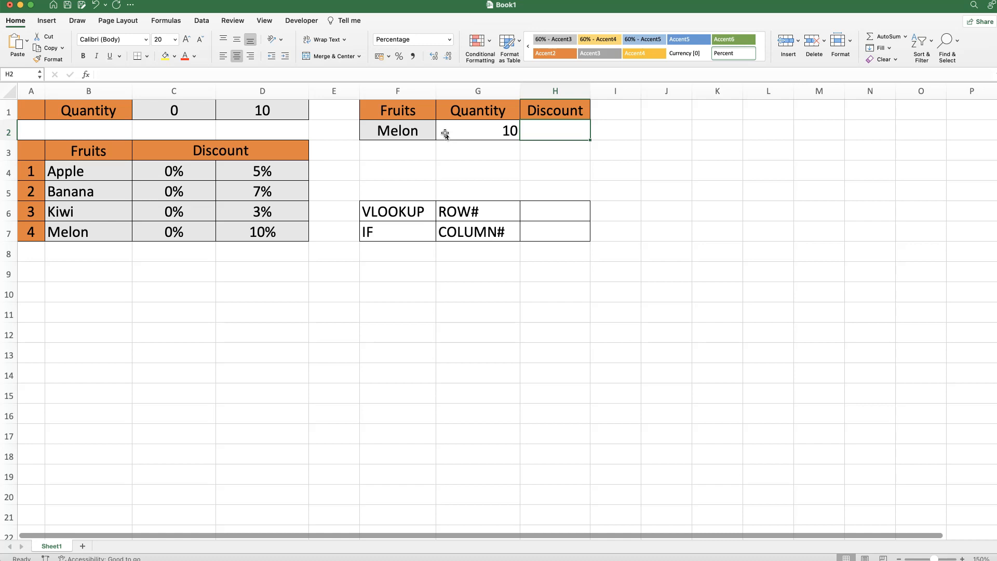
Step: Check the ROW# and IF labels and select the Discount cell H2
left_click(458, 215)
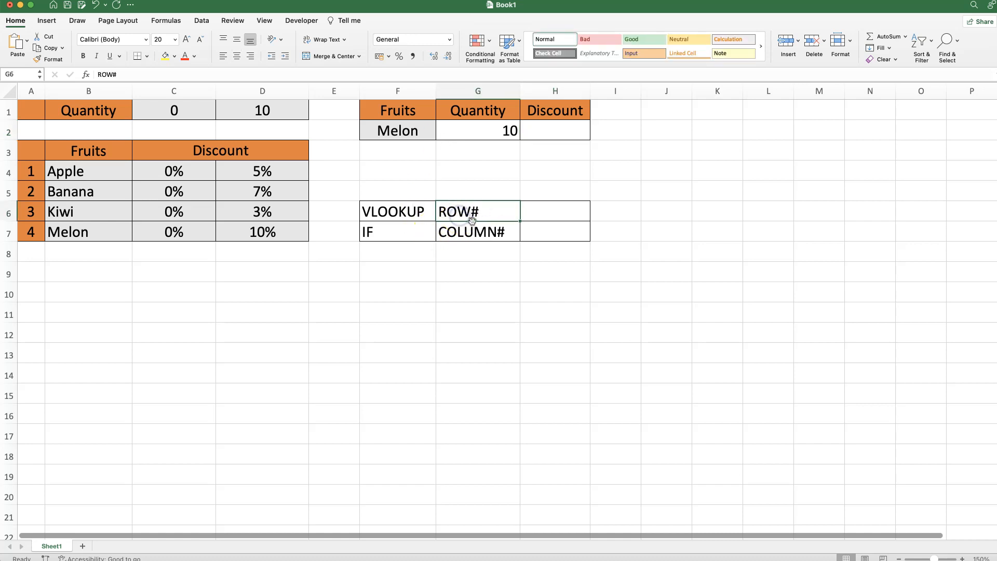
left_click(379, 232)
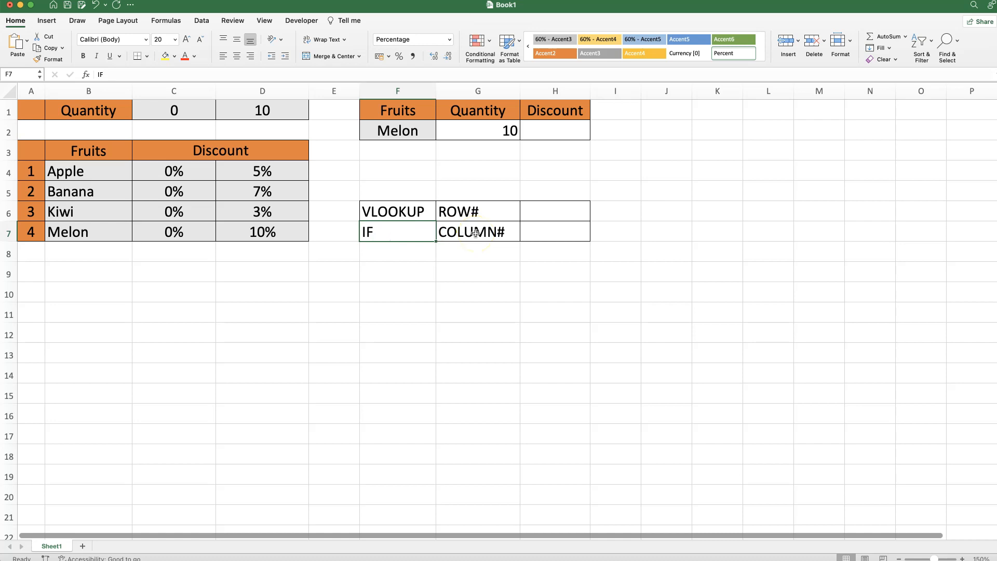
left_click(555, 128)
Step: Start =VLOOKUP in H2 with F2 as lookup value and B4:D7 as table array
type("=")
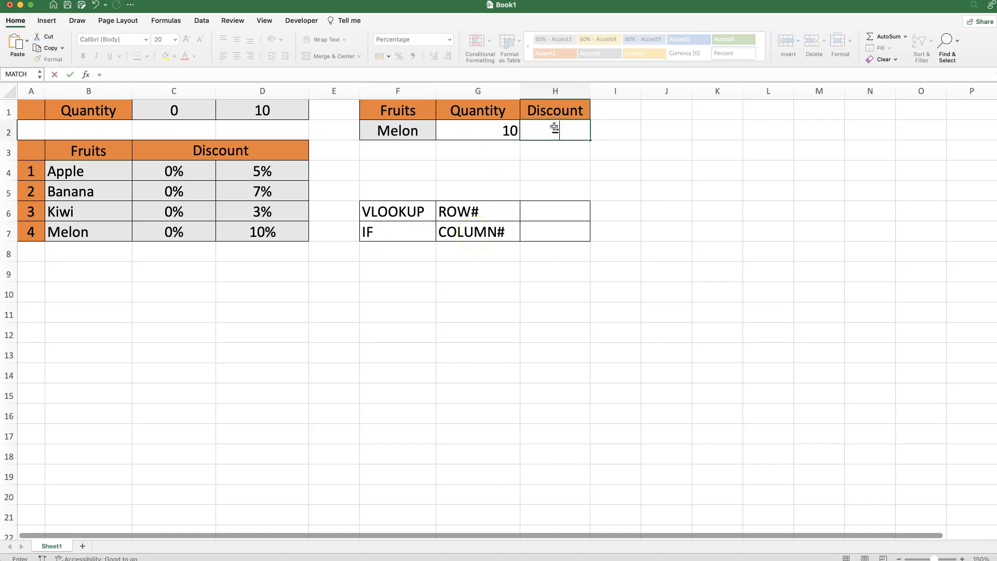
type("VLOOKUP(")
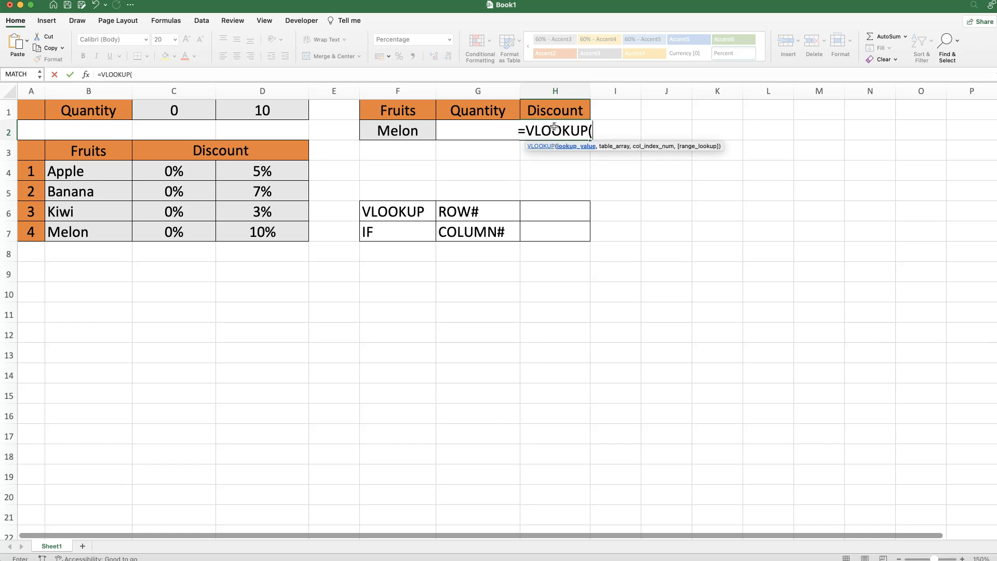
left_click(85, 75)
left_click(880, 150)
left_click(880, 151)
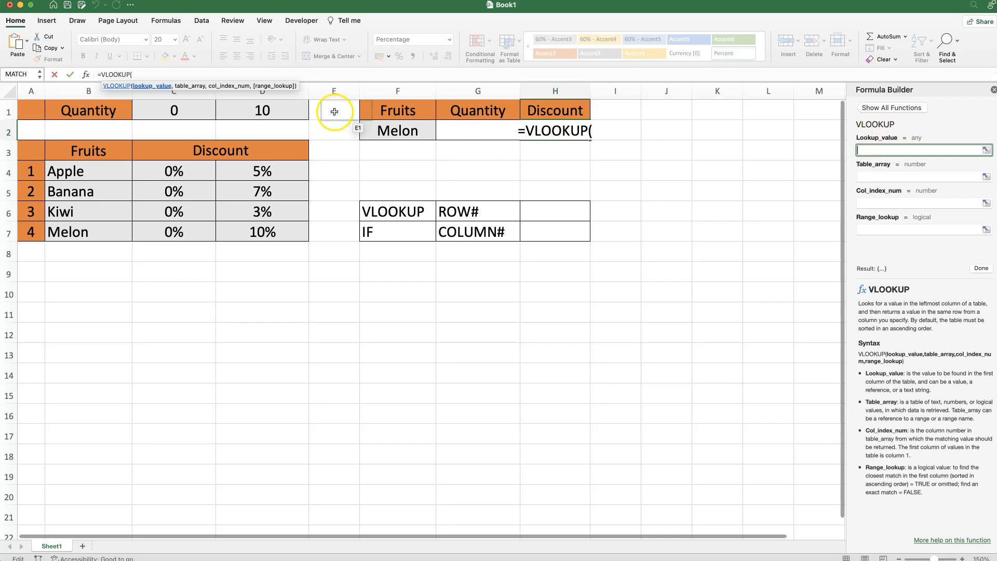
left_click(396, 134)
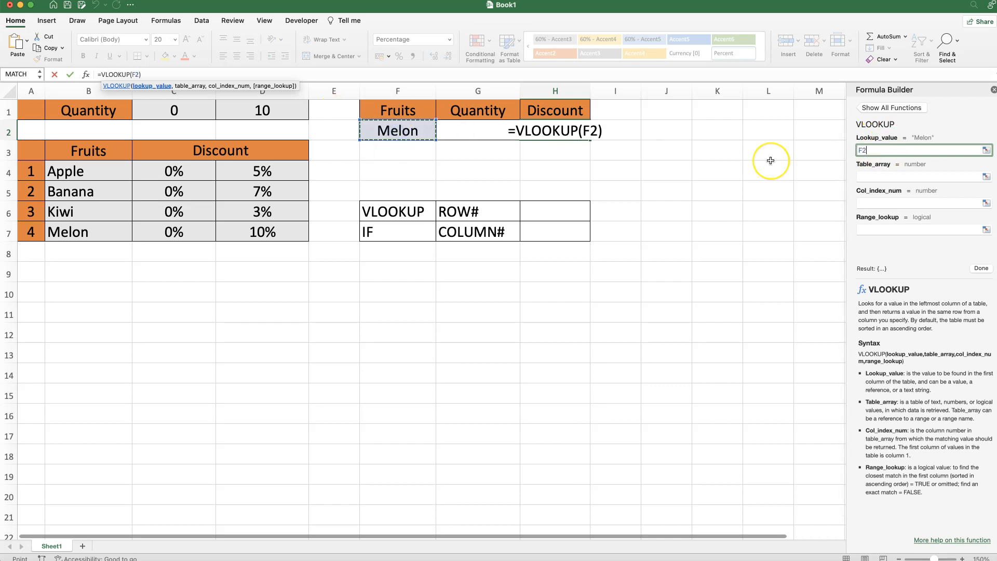
left_click(864, 176)
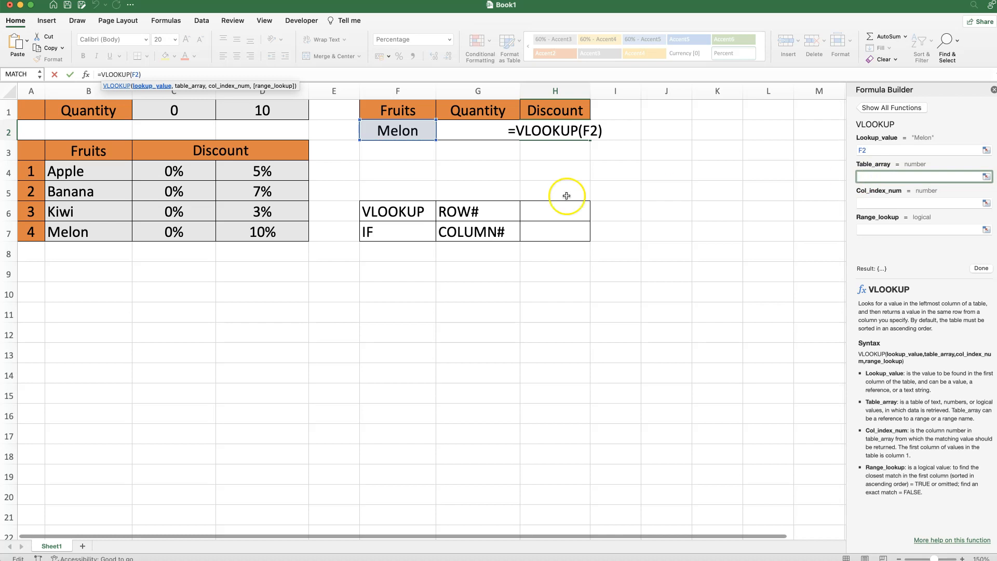
left_click_drag(65, 172, 262, 234)
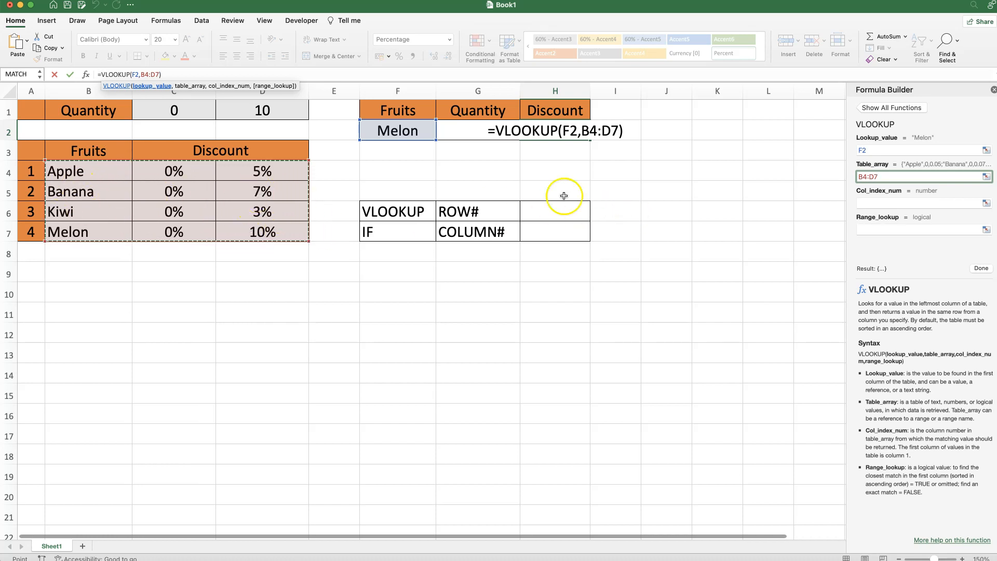
left_click(876, 204)
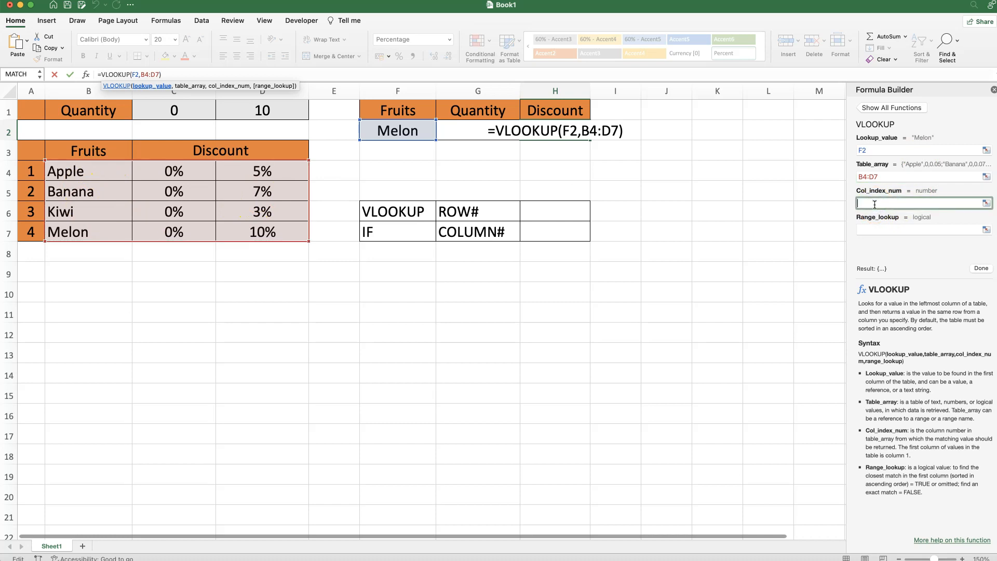
Step: Finish H2's VLOOKUP with column index 3 and FALSE, returning Melon's 10% discount
left_click(201, 183)
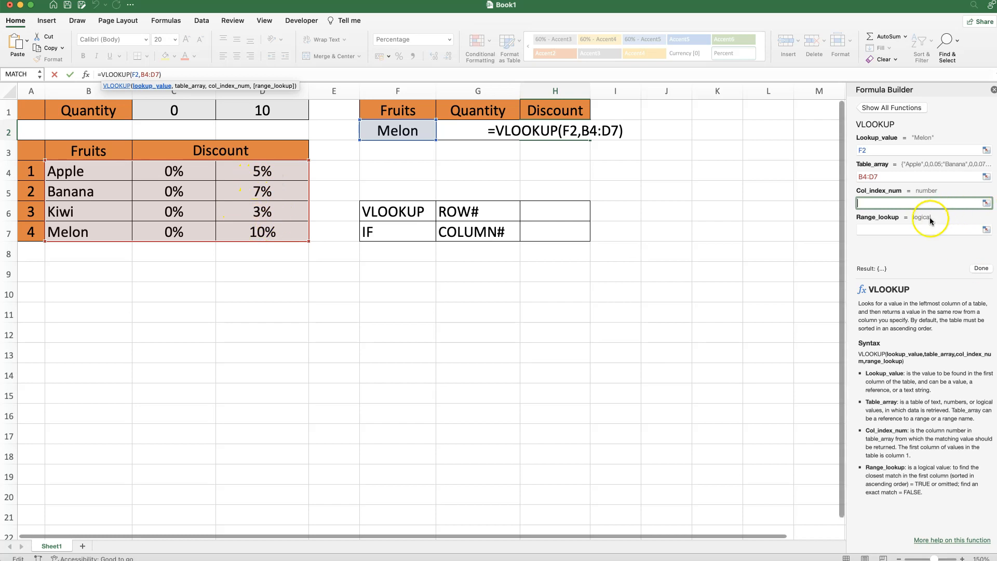
type("3")
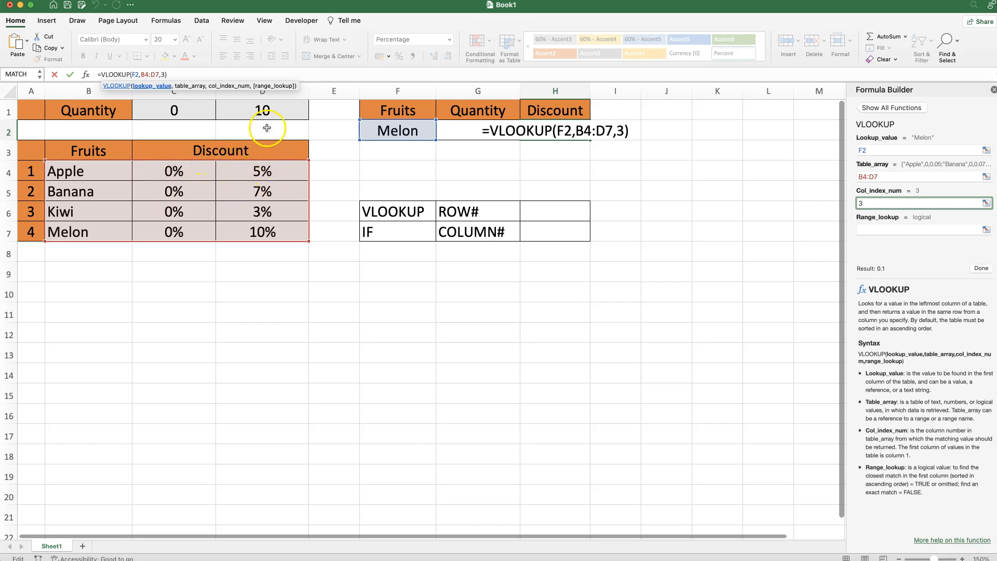
left_click(884, 229)
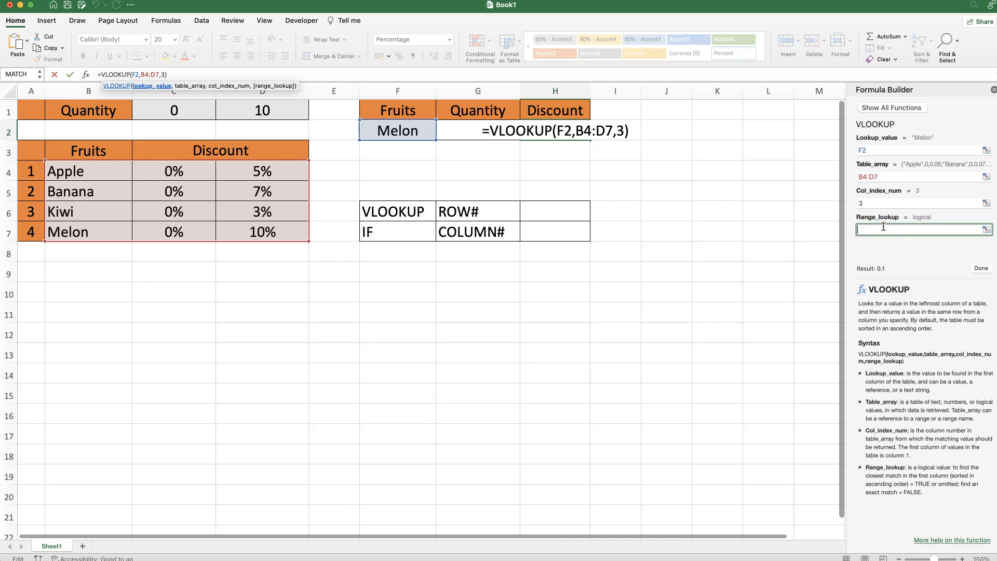
type("FALSE")
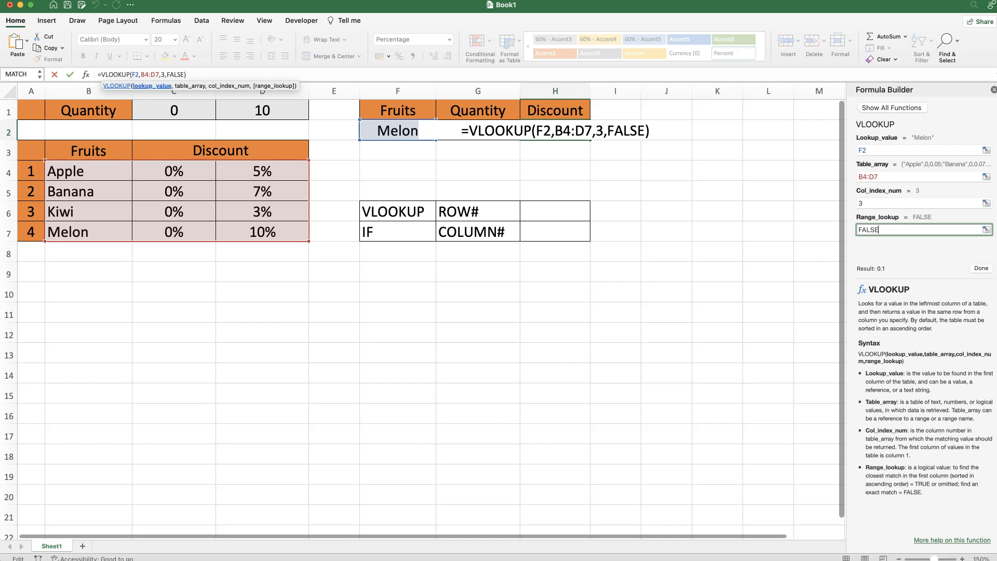
left_click(981, 268)
left_click(549, 133)
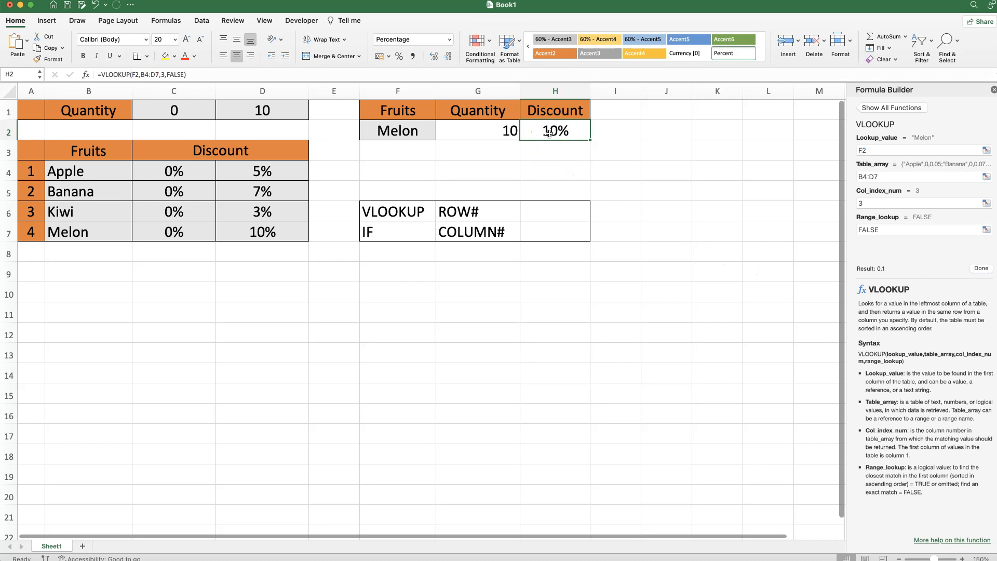
Step: Change Melon's quantity in G2 to 9
left_click(248, 241)
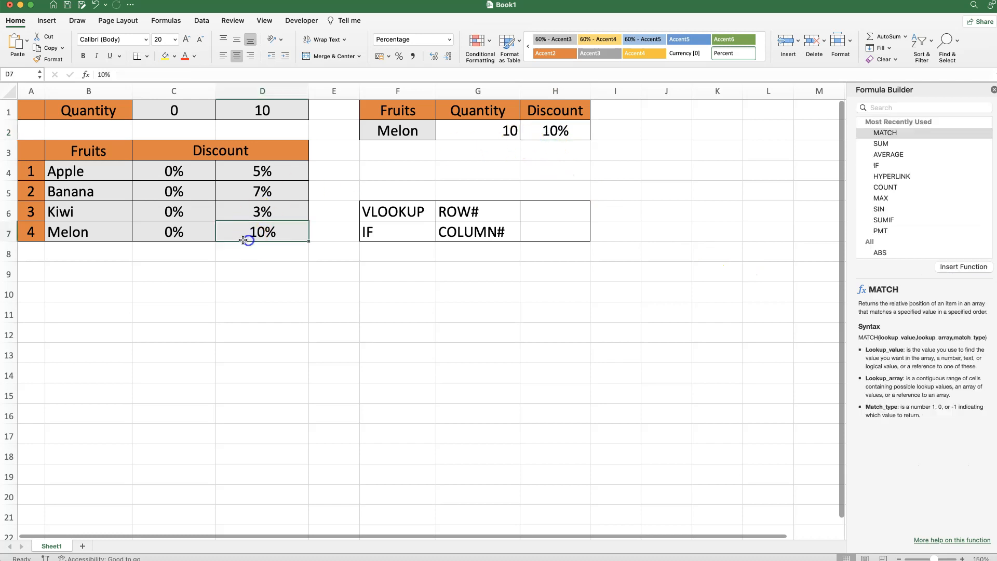
left_click(455, 129)
type("9")
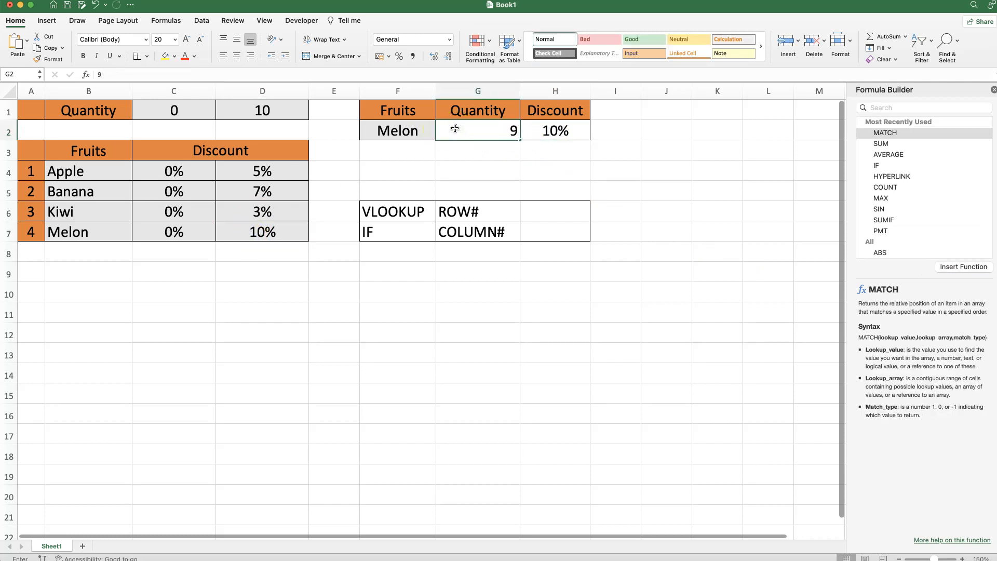
key("Return")
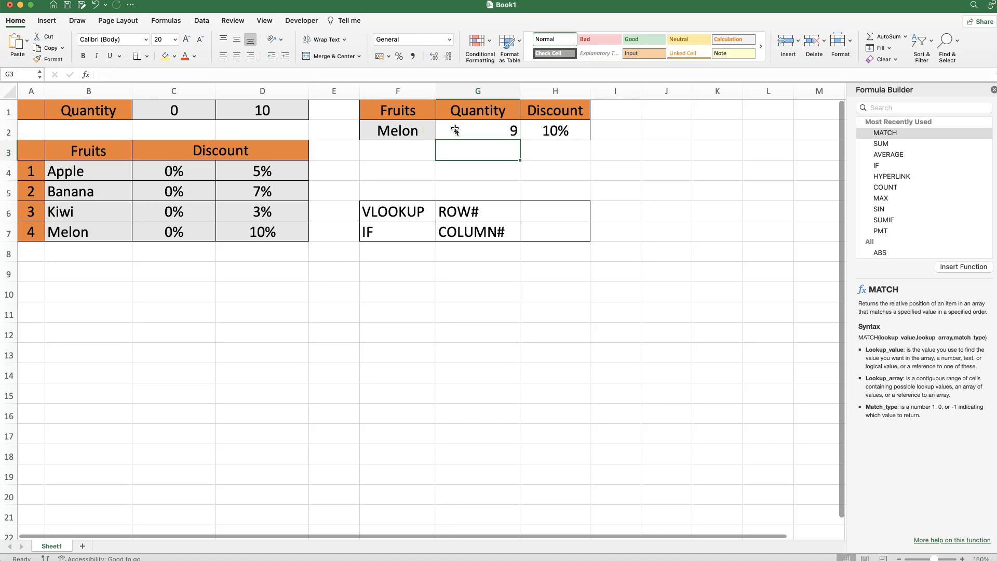
Step: Change H2's VLOOKUP column index from 3 to 2
left_click(533, 130)
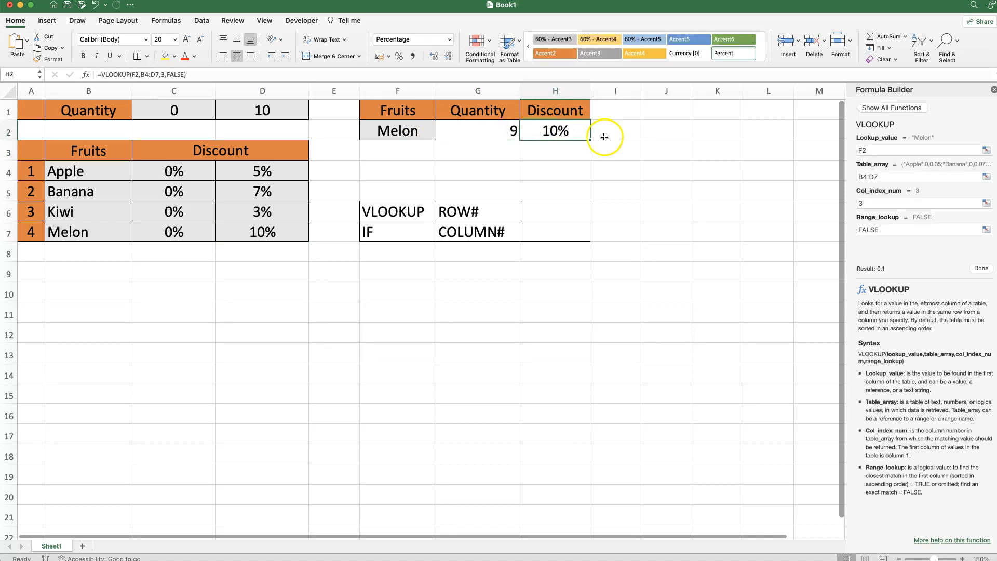
left_click(867, 204)
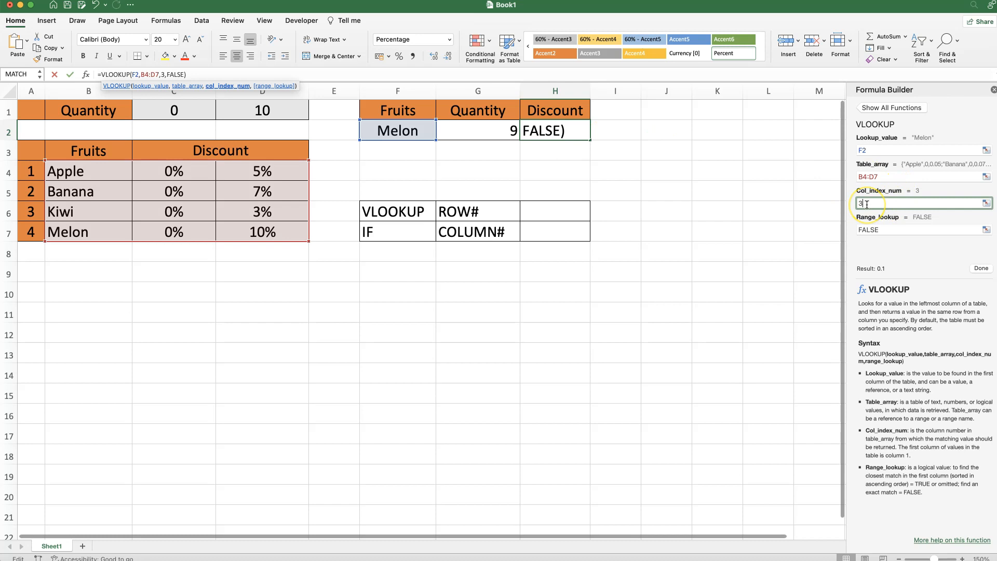
key("BackSpace")
type("2")
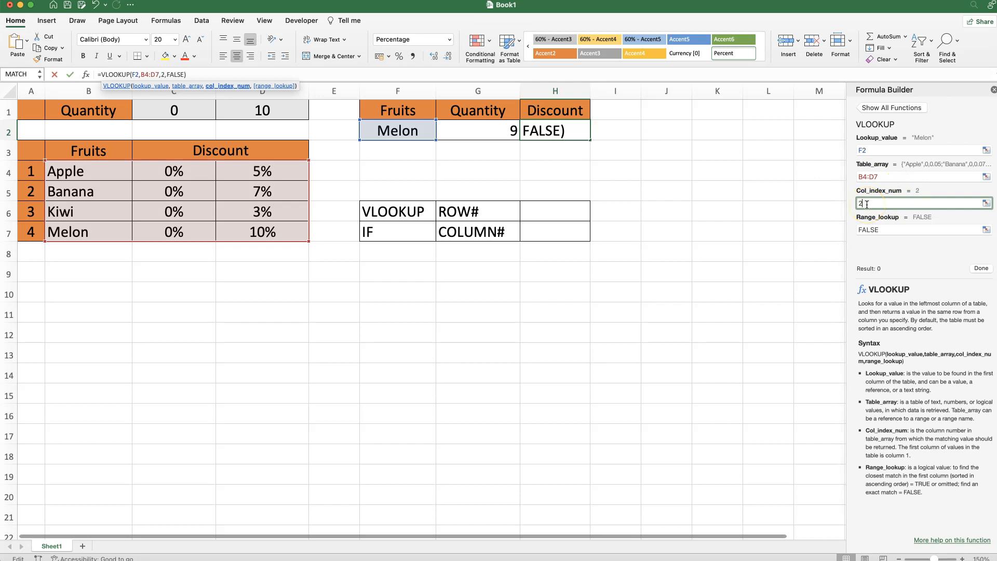
left_click(980, 269)
left_click(574, 137)
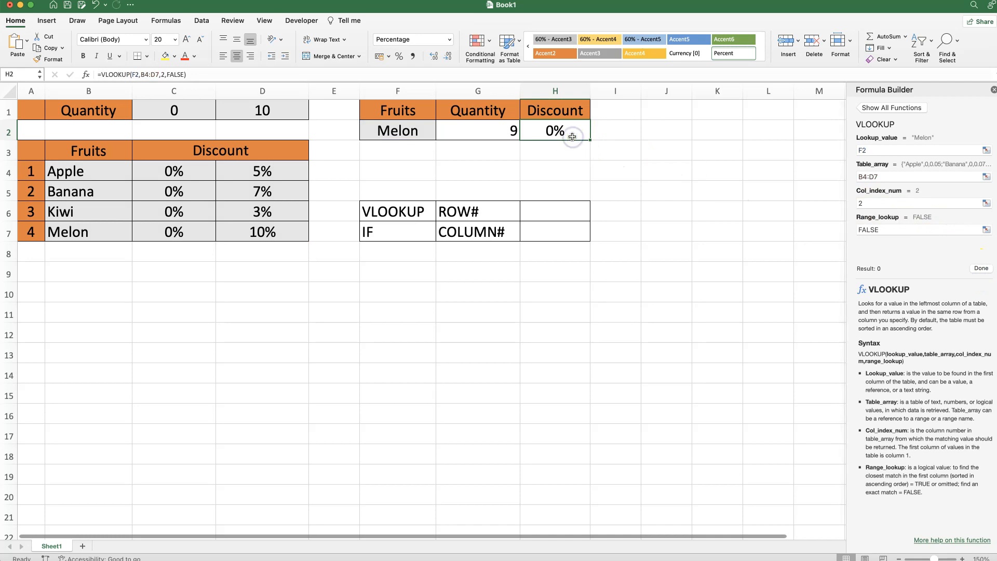
Step: Enter =IF(G2<D1,2,3) in H7 as the COLUMN# formula
left_click(551, 235)
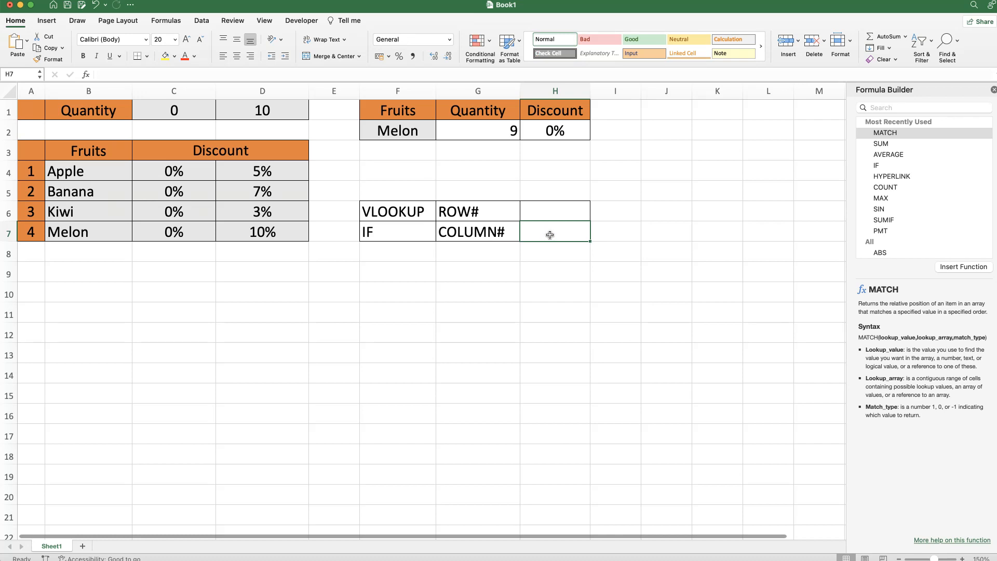
type("=")
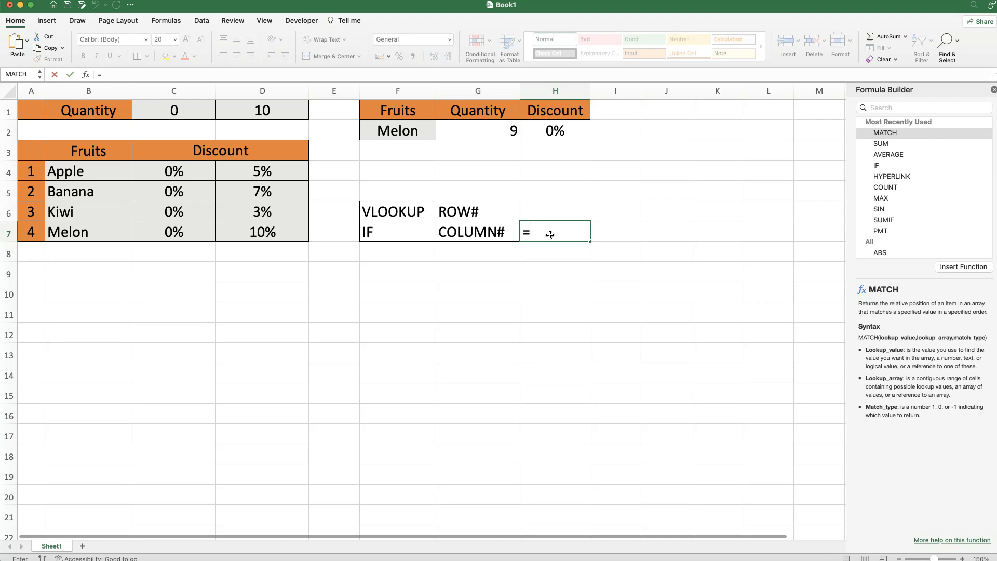
type("IF(")
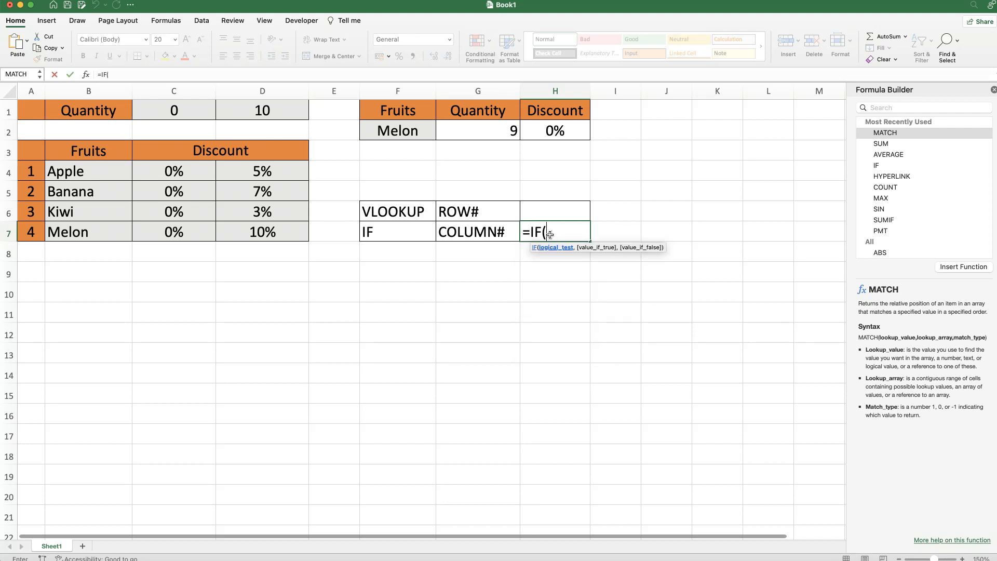
left_click(86, 76)
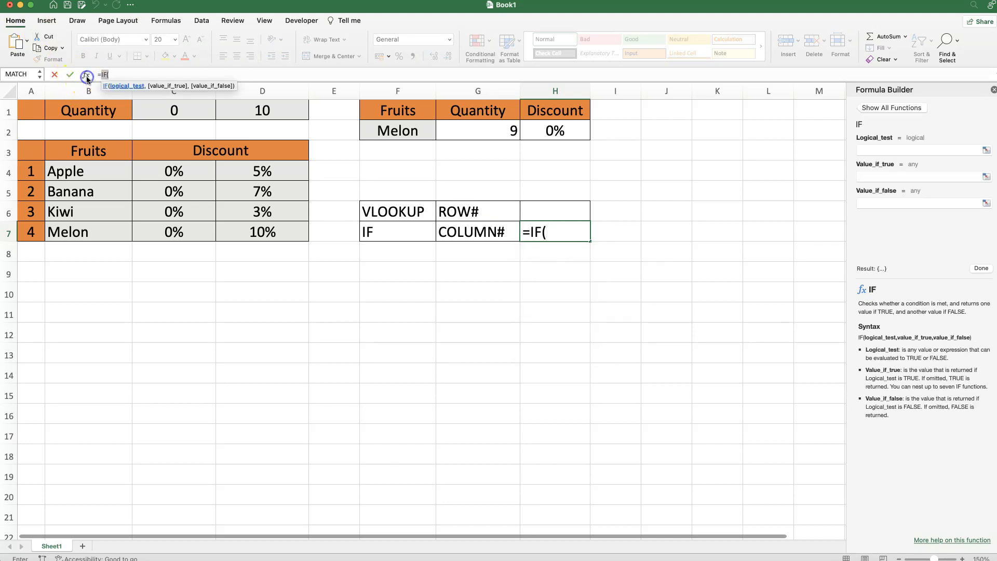
left_click(867, 151)
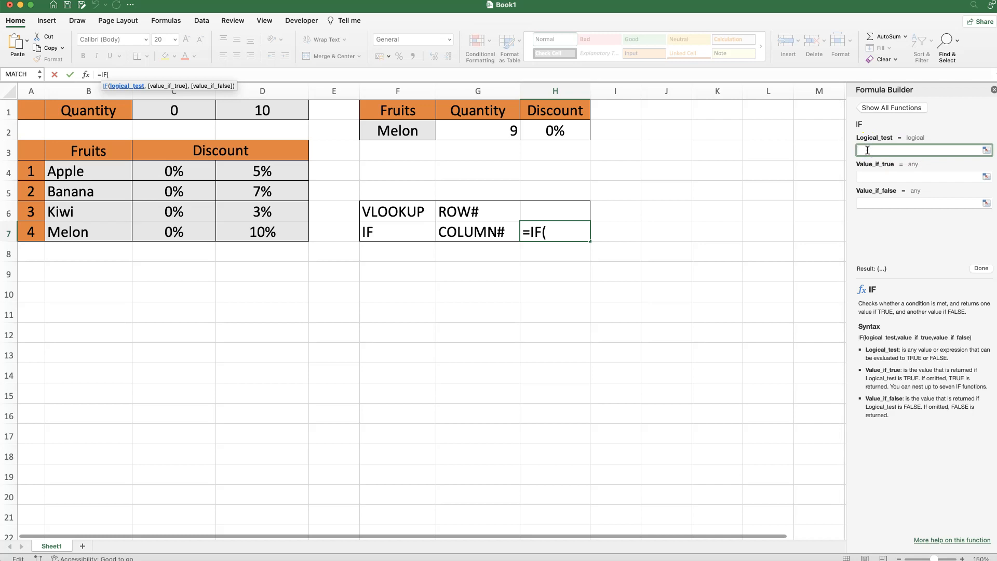
left_click(485, 133)
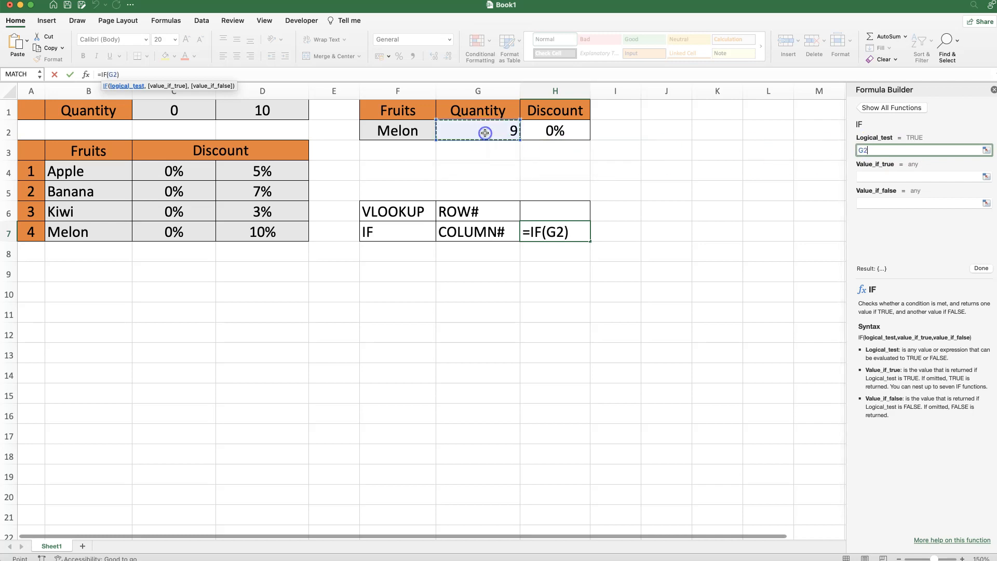
type("<")
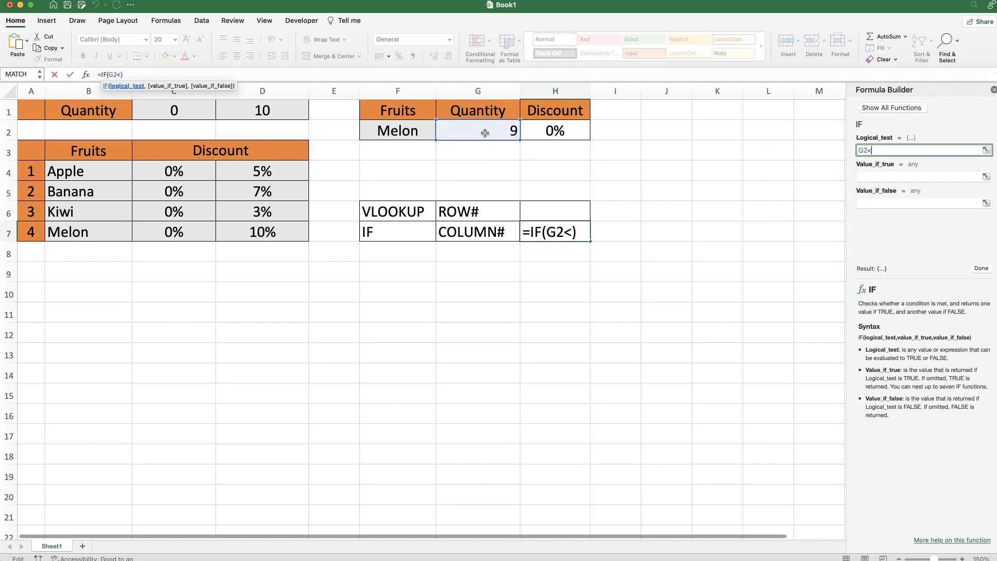
left_click(264, 111)
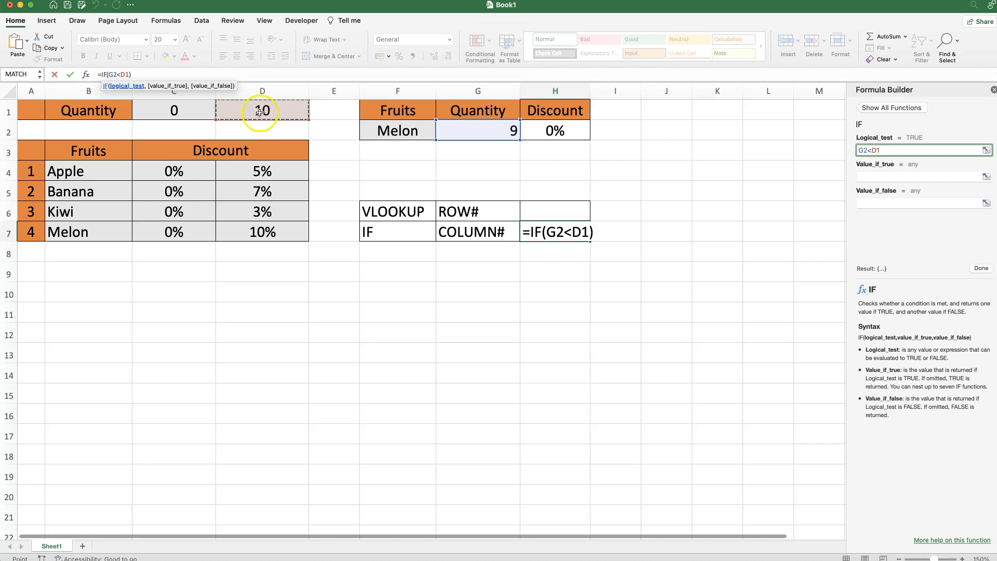
left_click(879, 177)
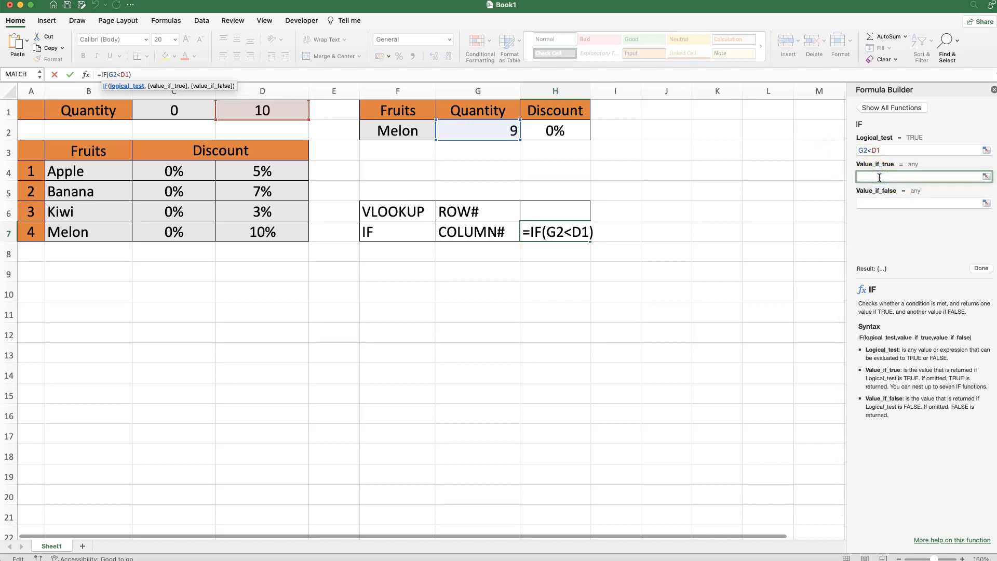
type("2")
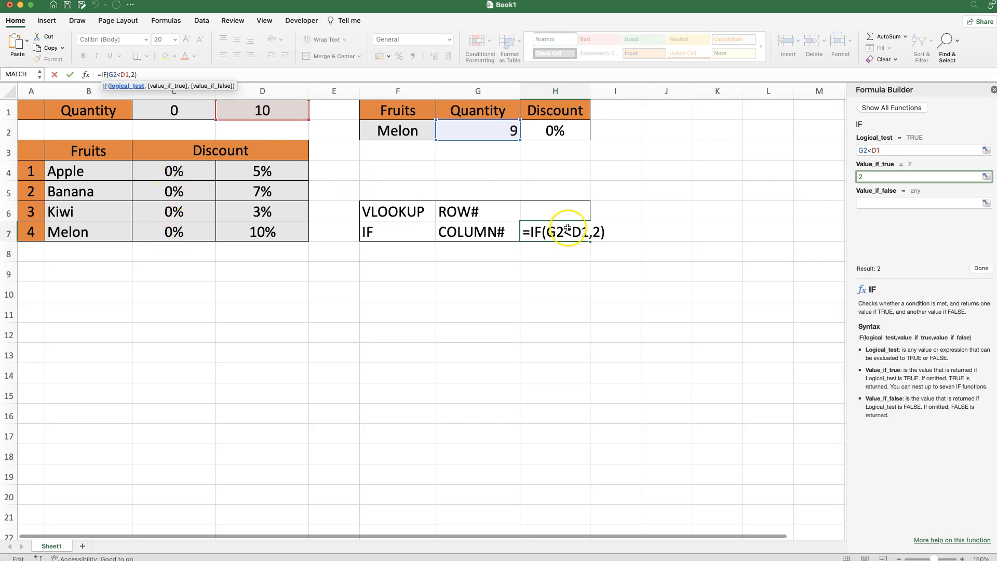
left_click(907, 203)
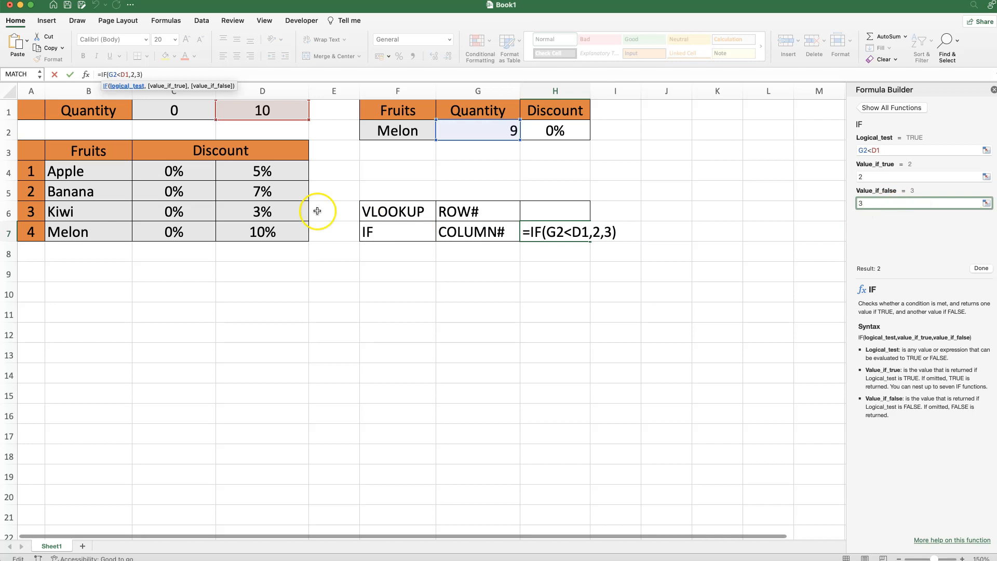
left_click(981, 268)
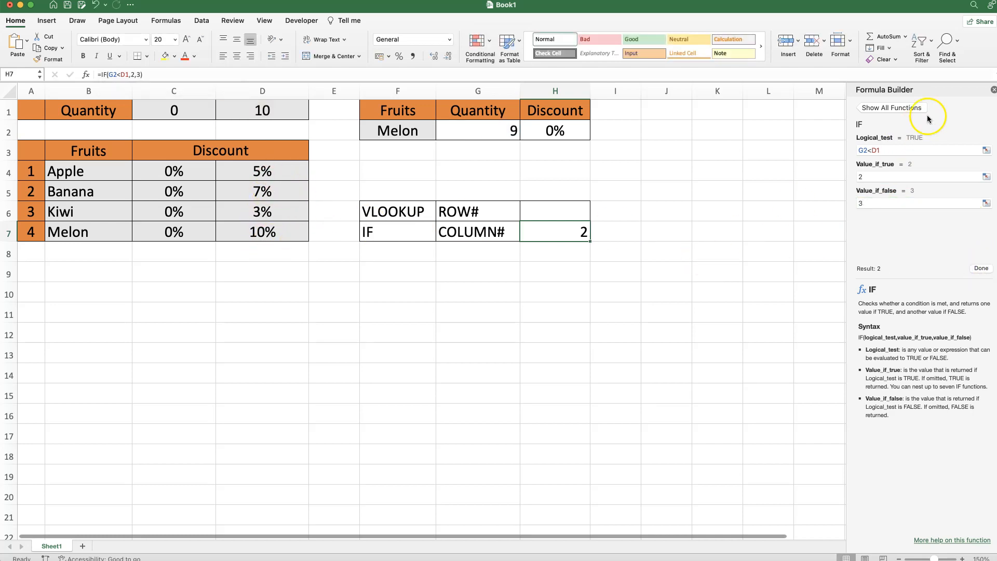
Step: Close the Formula Builder and test H7 by setting G2's quantity to 10
left_click(993, 90)
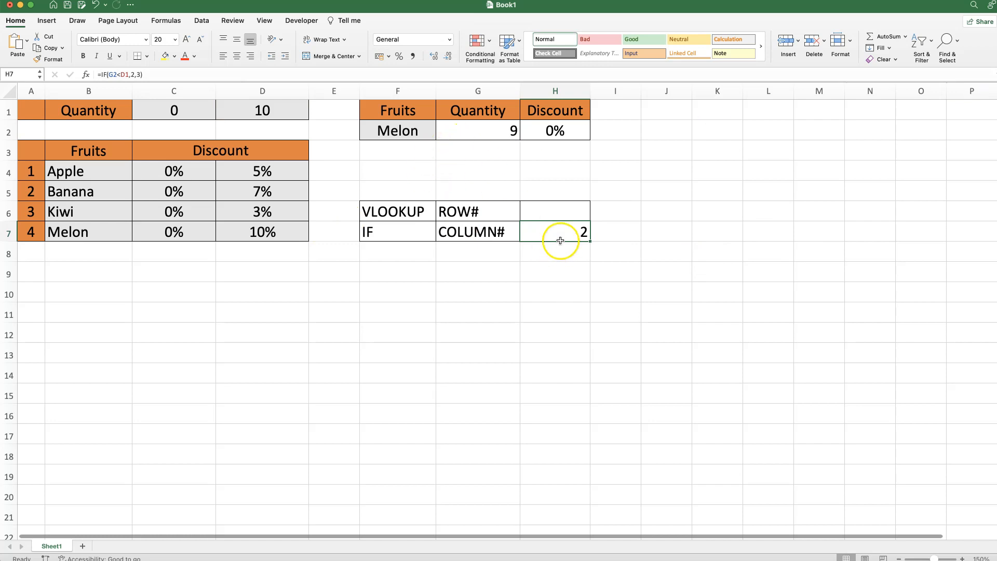
left_click(483, 133)
type("10")
key("Return")
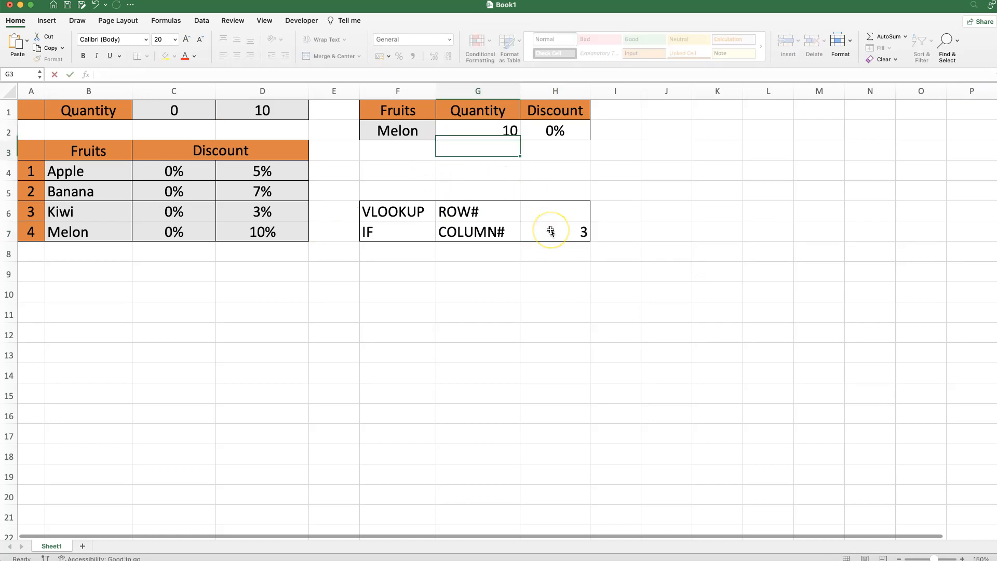
Step: Restore G2's quantity to 9 and select H7 to review its formula
left_click(493, 134)
scroll(492, 137, "right", 5)
scroll(492, 136, "right", 3)
scroll(492, 136, "left", 8)
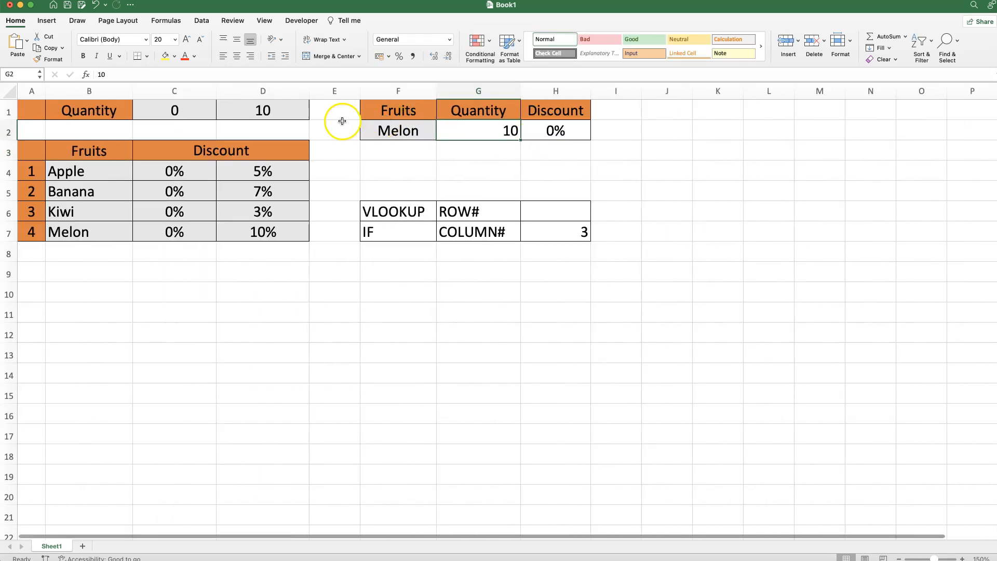
type("9")
key("Return")
left_click(549, 235)
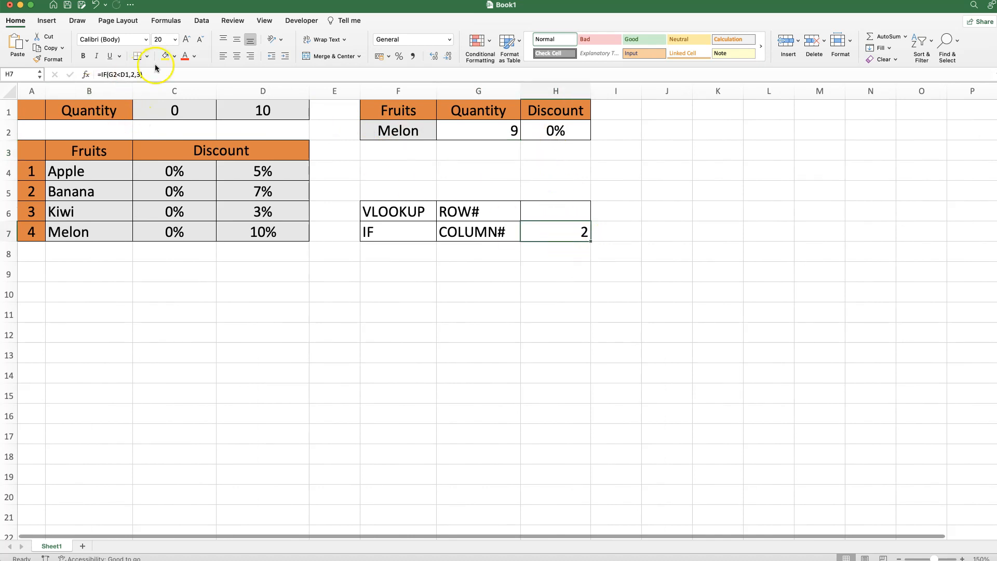
Step: Copy the IF formula text from H7 and open H2's VLOOKUP arguments
left_click_drag(145, 75, 97, 74)
key("super+c")
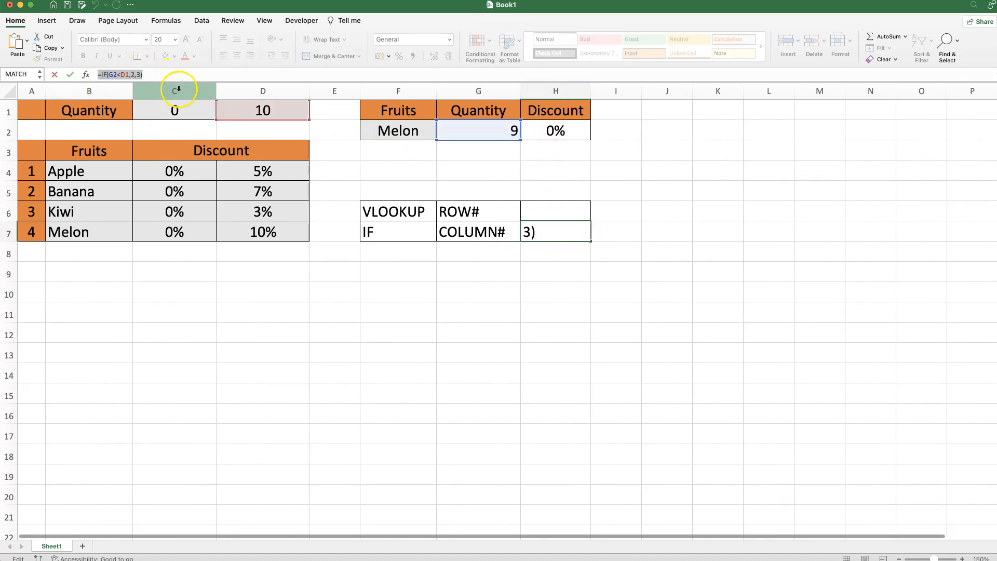
key("Escape")
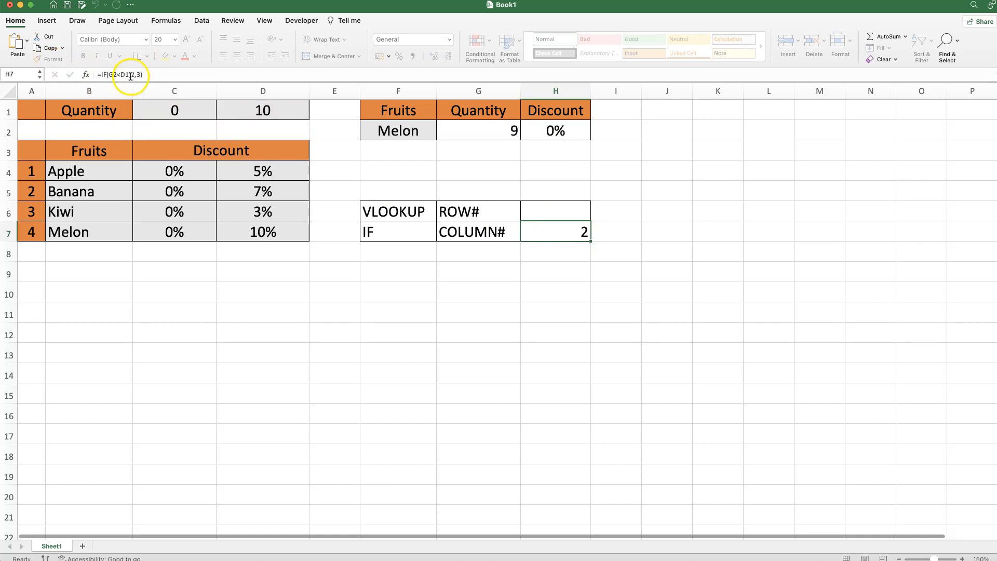
left_click(556, 132)
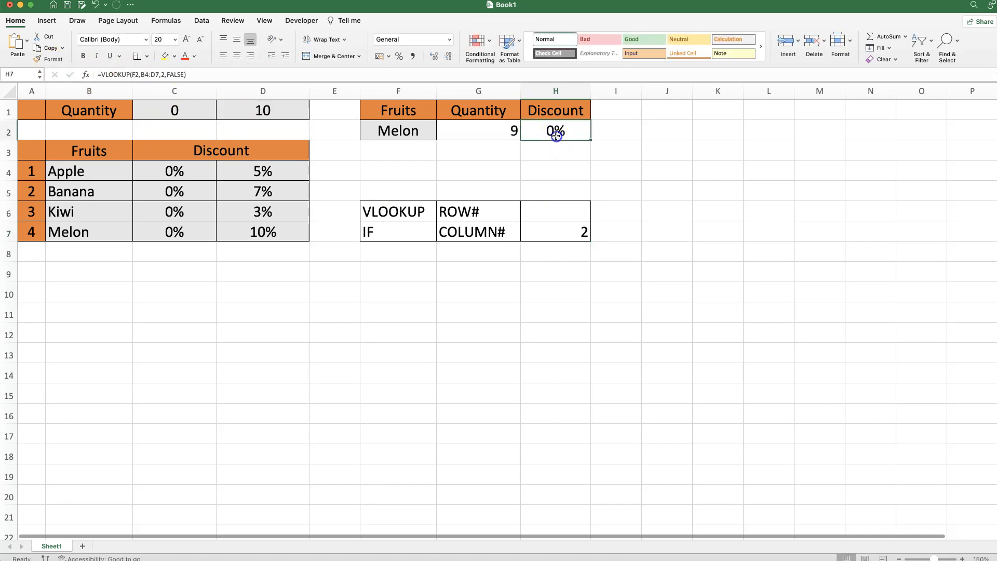
left_click(86, 75)
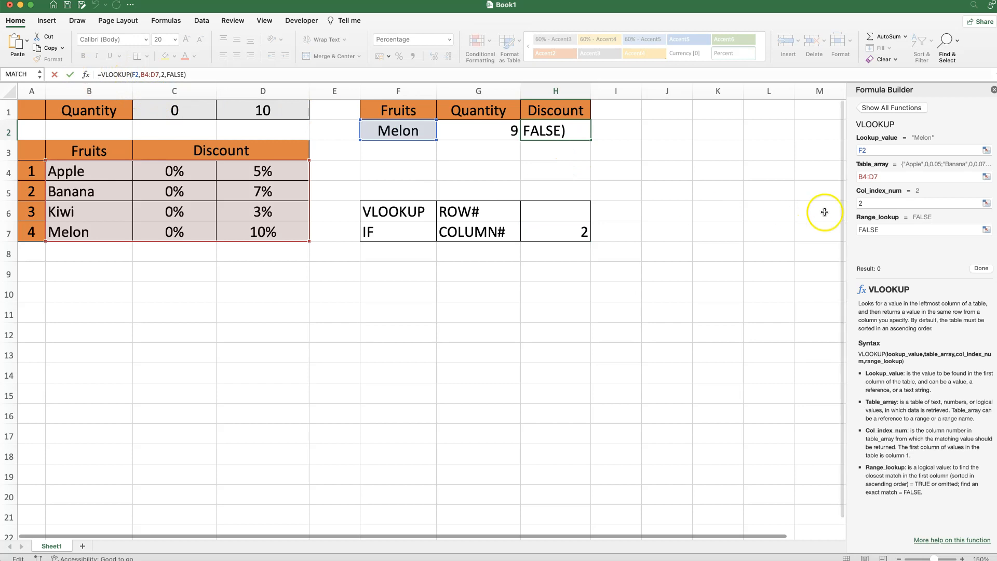
Step: Replace the column index 2 with IF(G2<D1,2,3), without the equals sign
left_click(865, 204)
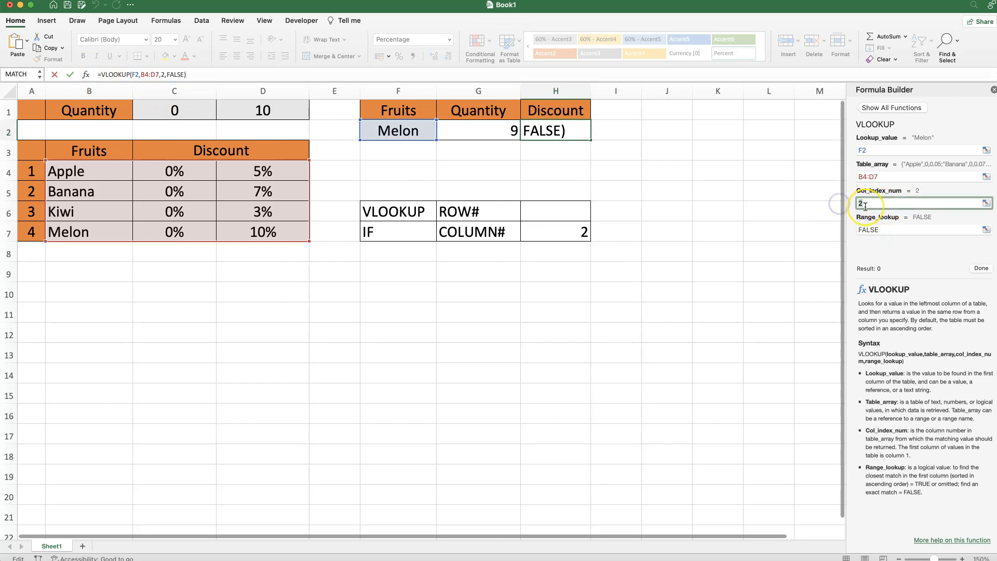
key("BackSpace")
key("super+v")
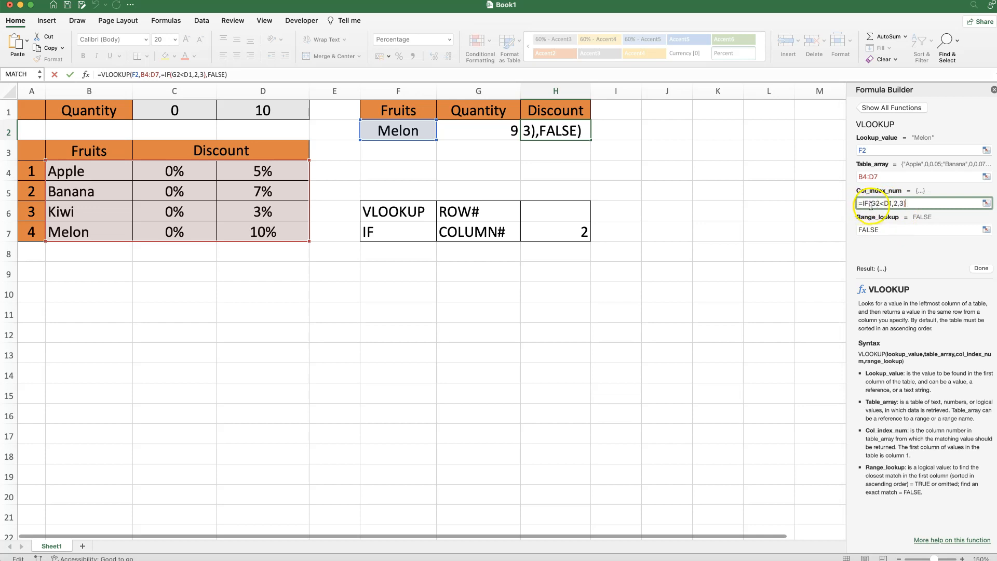
left_click(861, 204)
key("BackSpace")
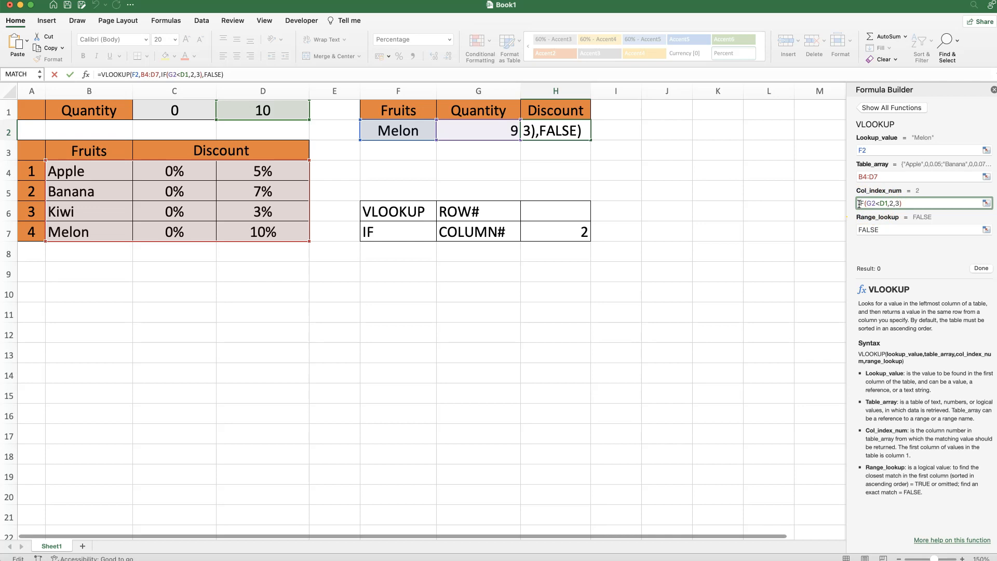
left_click(981, 269)
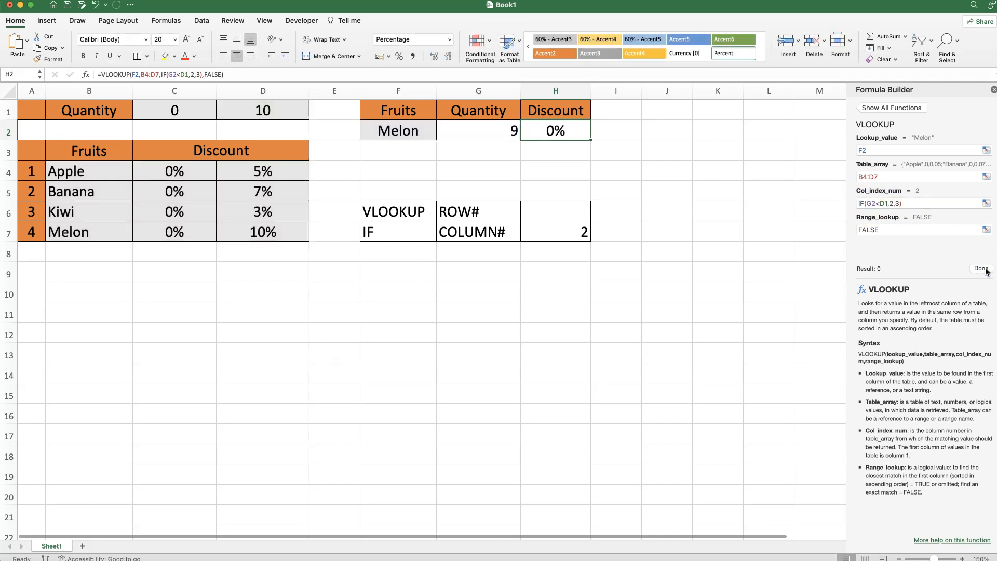
left_click(994, 90)
Step: Test the nested lookup with quantity 10 in G2, then reset it to 9
left_click(479, 124)
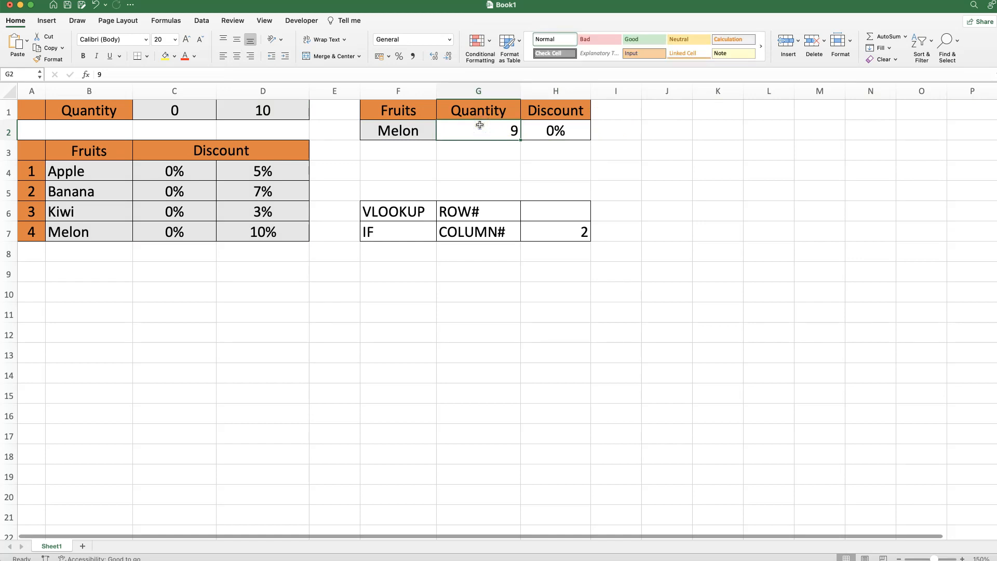
type("10")
key("Return")
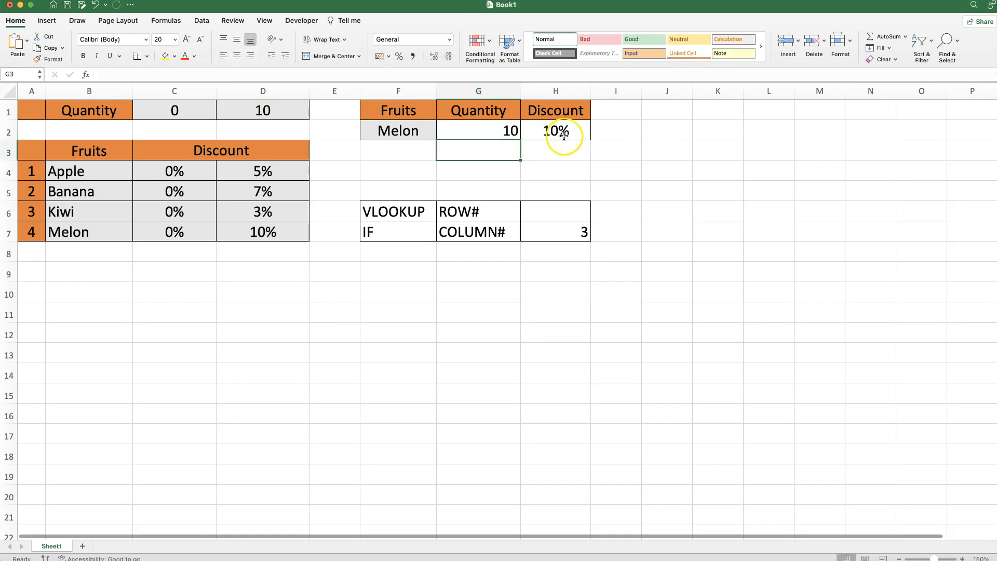
type("9")
key("Return")
left_click(488, 134)
Step: Look up Kiwi with quantity 10 and confirm H2 shows its 3% discount
left_click(411, 129)
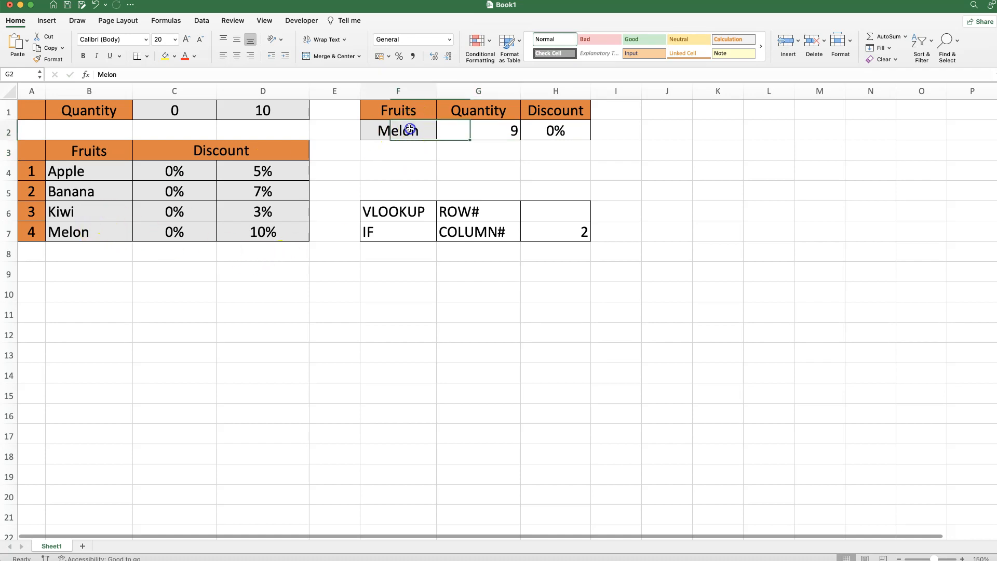
type("Kiwi")
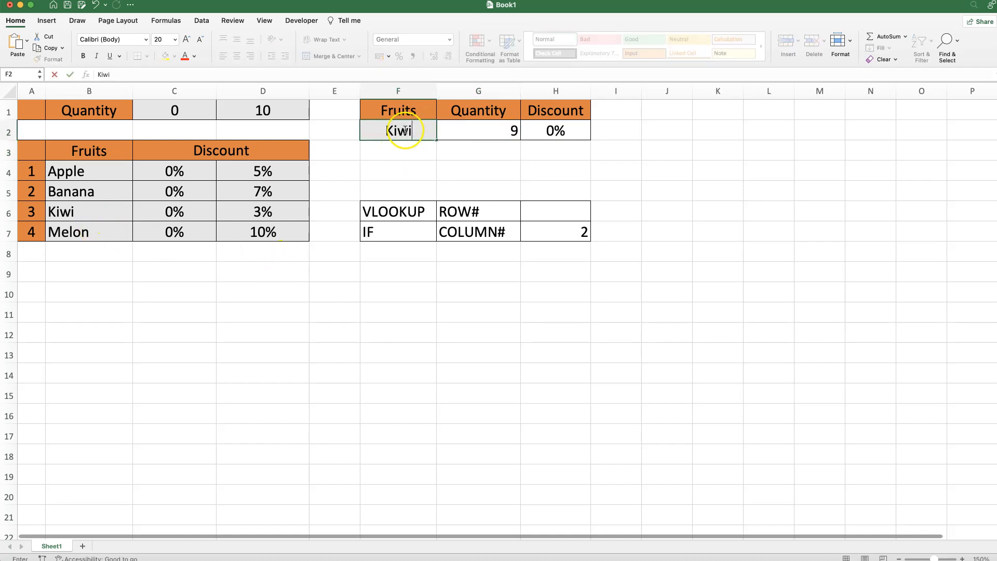
key("Return")
left_click(492, 139)
type("10")
key("Return")
left_click(568, 134)
left_click(306, 211)
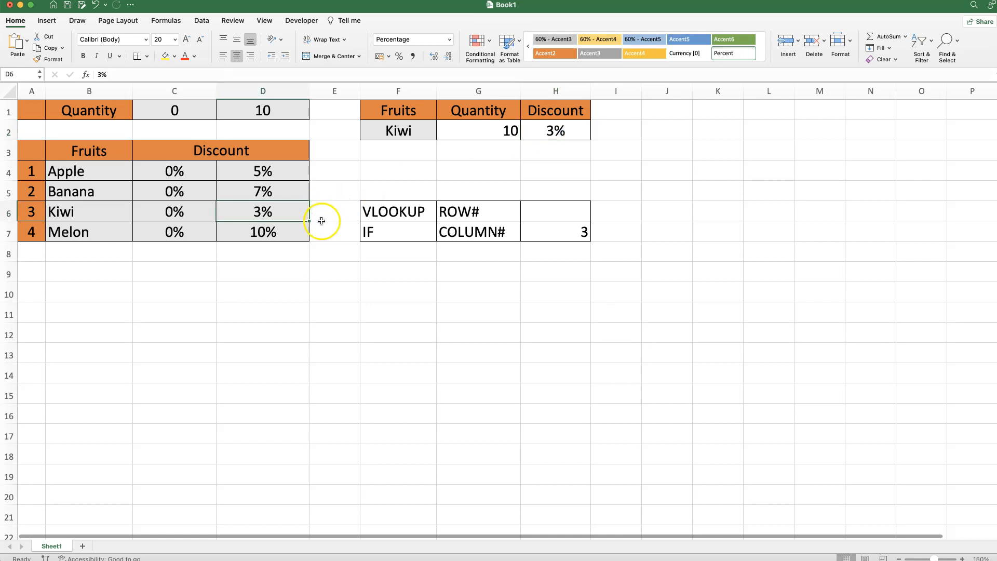